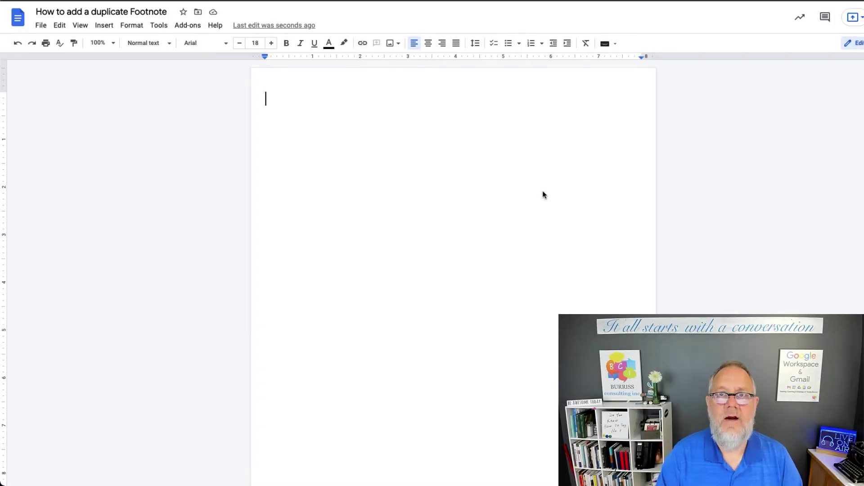
Step: Add a Lorem ipsum paragraph with ;fil, then footnote 1 'This is the first Footnote' after 'consequat'
{"action": "type", "text": ";fil"}
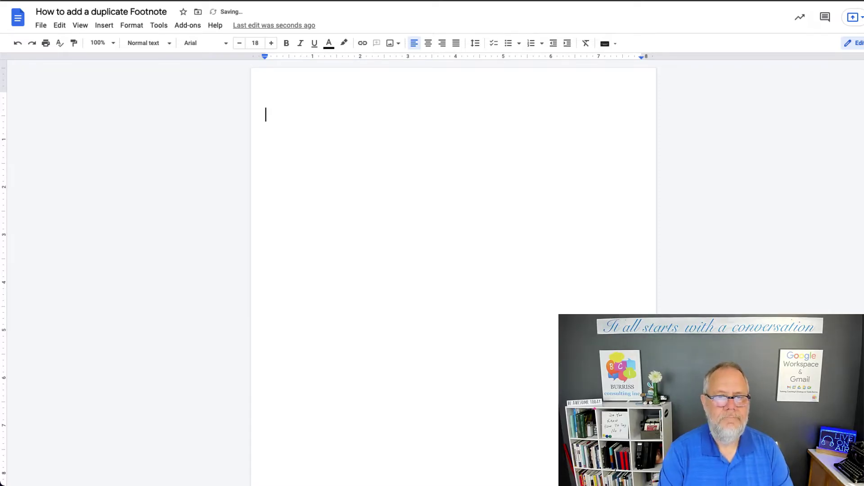
{"action": "left_click", "coordinate": [448, 161]}
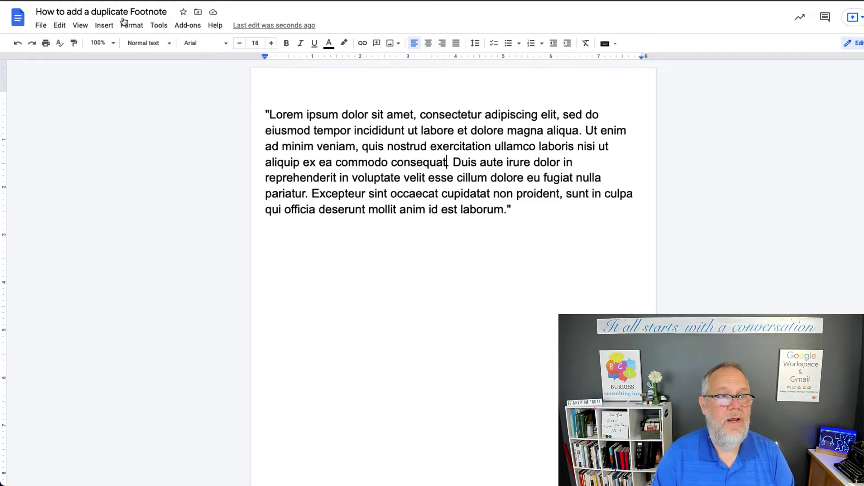
{"action": "left_click", "coordinate": [104, 25]}
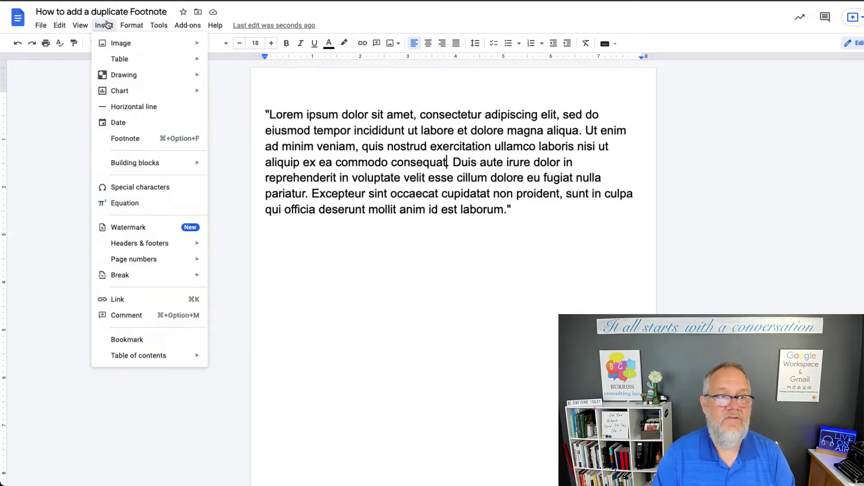
{"action": "left_click", "coordinate": [122, 138]}
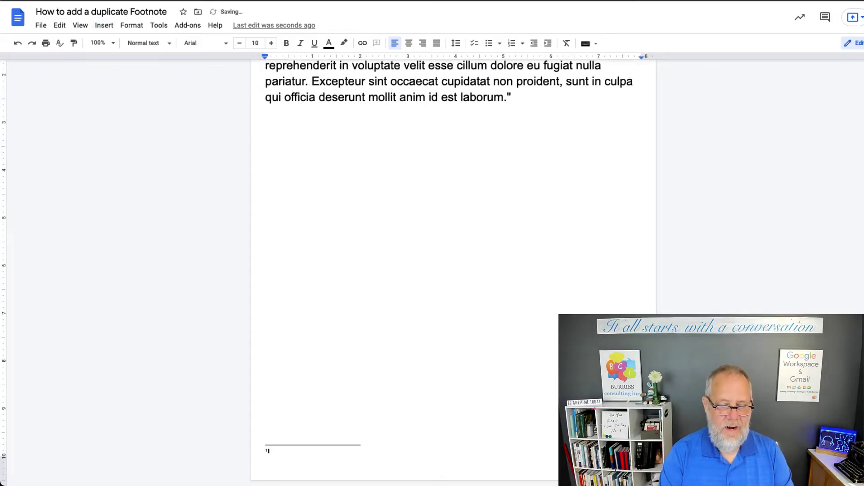
{"action": "type", "text": "This is the first Footnote"}
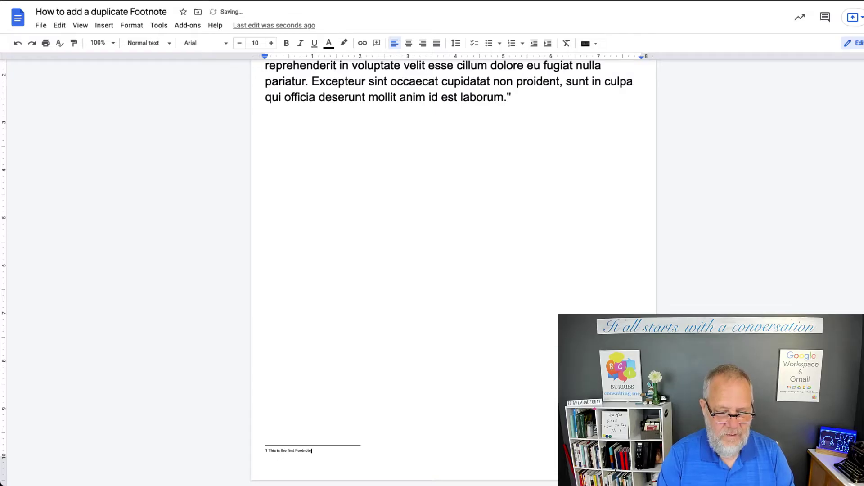
Step: Paste a second Lorem ipsum paragraph on a new line after 'laborum'
{"action": "left_click", "coordinate": [439, 322]}
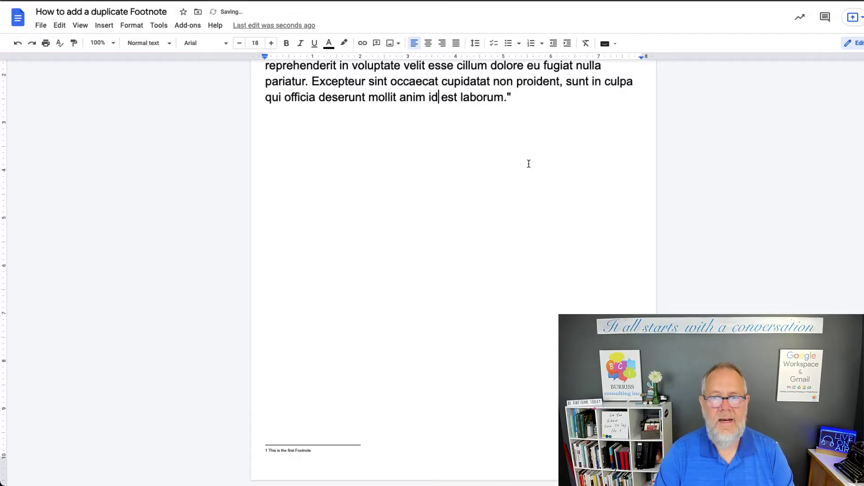
{"action": "left_click", "coordinate": [528, 100]}
{"action": "key", "text": "Return"}
{"action": "key", "text": "Return"}
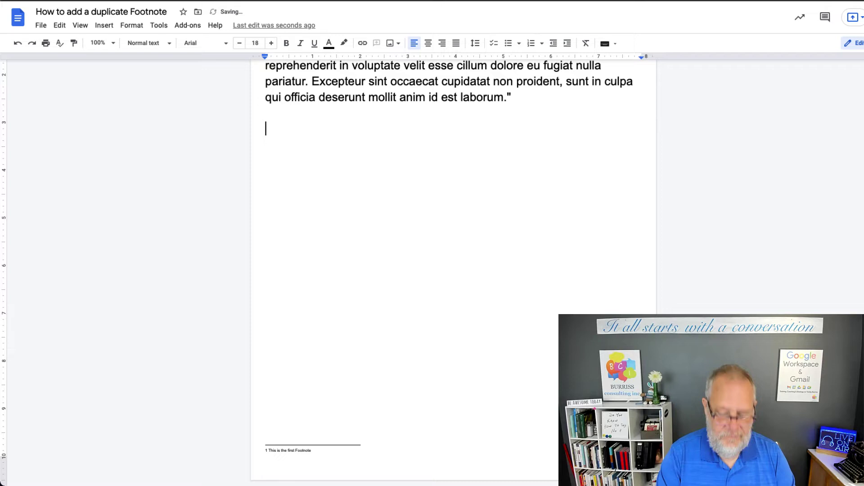
{"action": "type", "text": "\"Lorem ipsum dolor sit amet, consectetur adipiscing elit, sed do eiusmod tempor incididunt ut labore et dolore magna aliqua. Ut enim ad minim veniam, quis nostrud exercitation ullamco laboris nisi ut aliquip ex ea commodo consequat. Duis aute irure dolor in reprehenderit in voluptate velit esse cillum dolore eu fugiat nulla pariatur. Excepteur sint occaecat cupidatat non proident, sunt in culpa qui officia deserunt mollit anim id est laborum.\""}
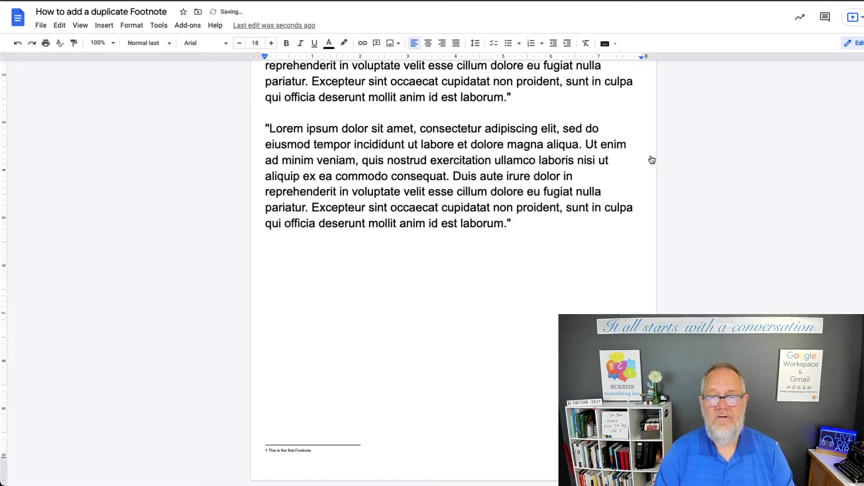
Step: Insert footnote 2 after 'Excepteur' reading 'This is the second footnote'
{"action": "left_click", "coordinate": [388, 176]}
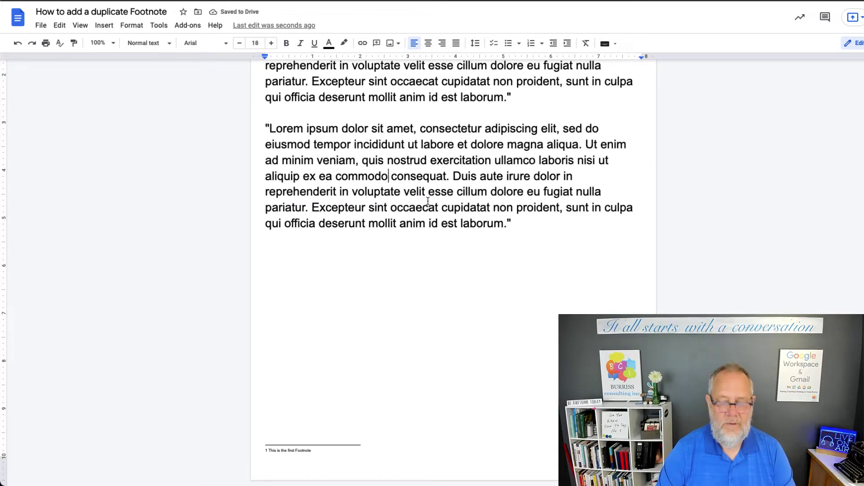
{"action": "left_click", "coordinate": [345, 207]}
{"action": "left_click", "coordinate": [365, 207]}
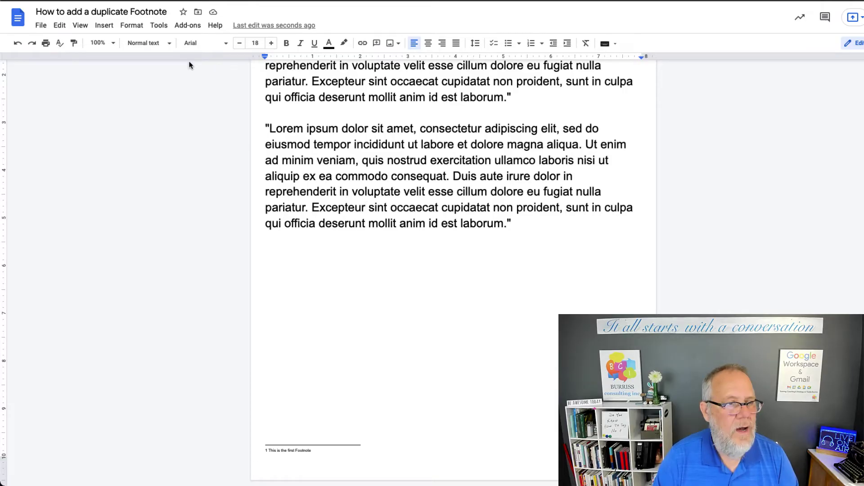
{"action": "left_click", "coordinate": [131, 25]}
{"action": "mouse_move", "coordinate": [104, 26]}
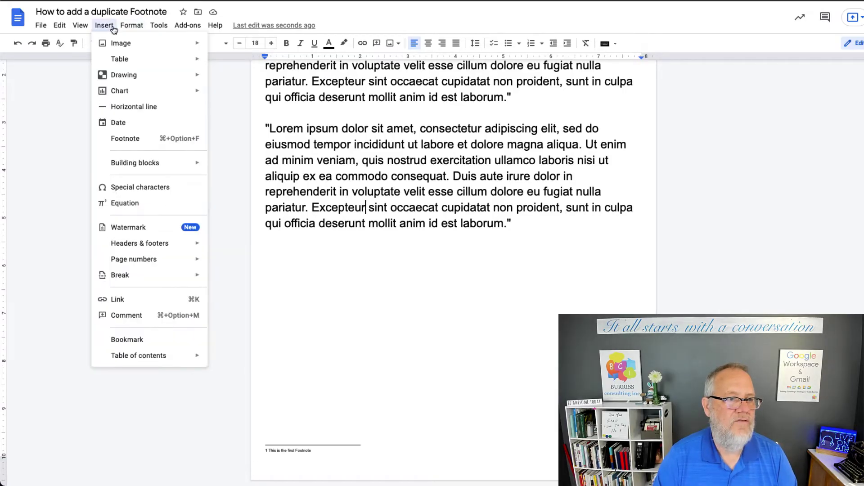
{"action": "left_click", "coordinate": [149, 143]}
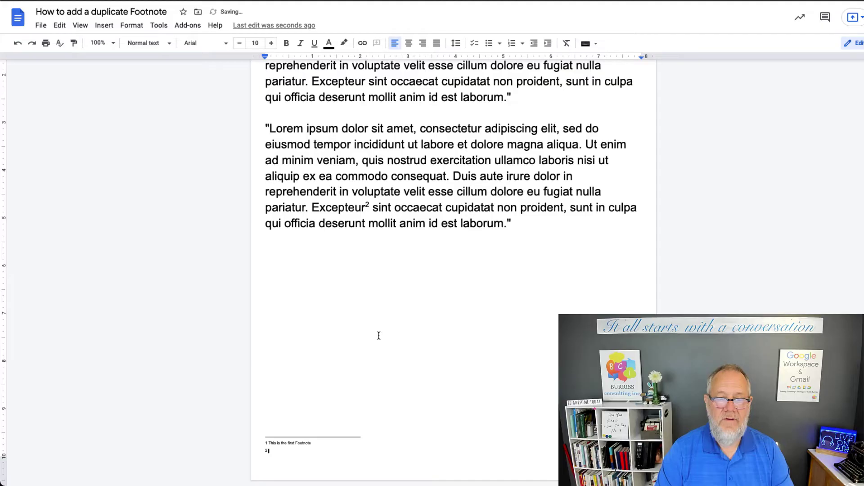
{"action": "type", "text": "This is the second"}
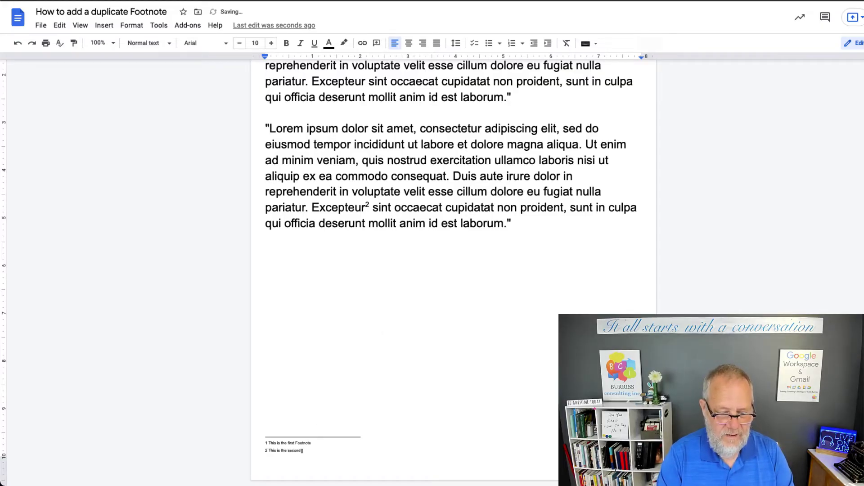
{"action": "type", "text": " footnote"}
{"action": "key", "text": "Return"}
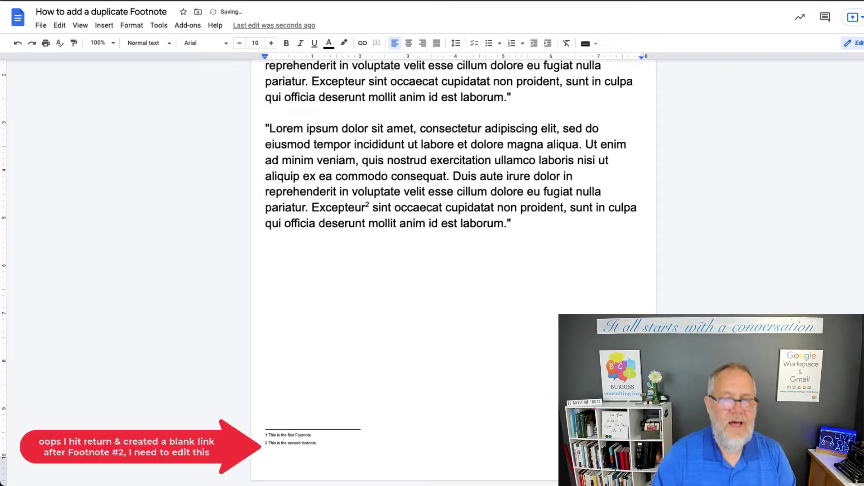
Step: Add a third Lorem ipsum paragraph using the ;fill substitution, replacing the mistyped 'fill'
{"action": "left_click", "coordinate": [531, 230]}
{"action": "key", "text": "Return"}
{"action": "type", "text": "f"}
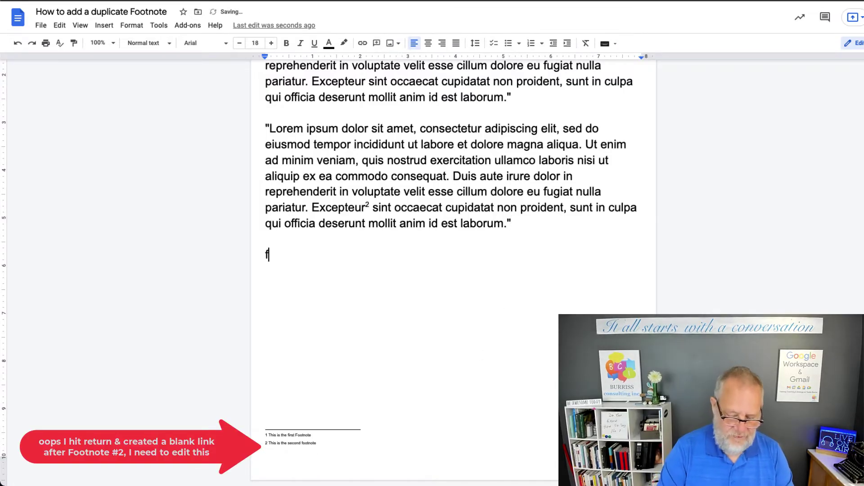
{"action": "type", "text": "ill"}
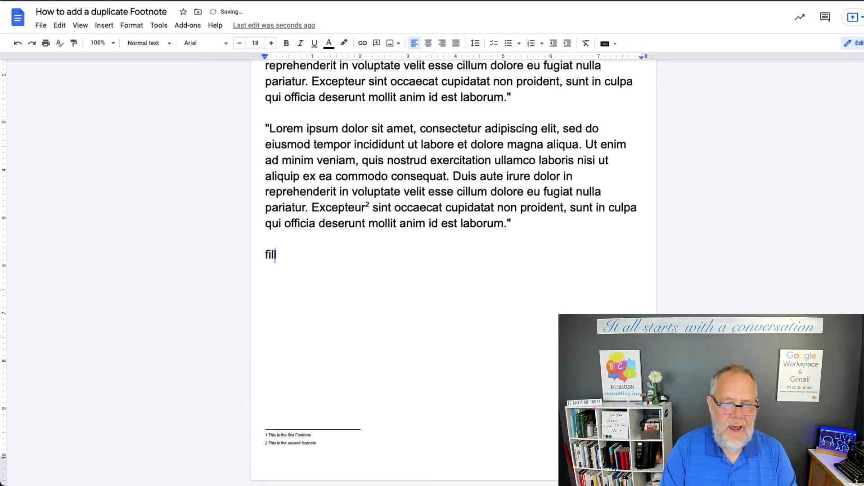
{"action": "key", "text": "shift+Left"}
{"action": "key", "text": "shift+Home"}
{"action": "key", "text": "BackSpace"}
{"action": "type", "text": ";fill"}
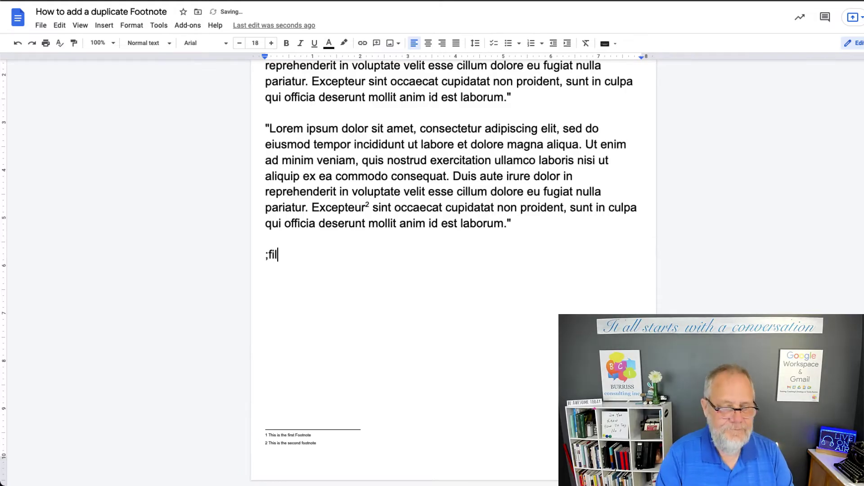
Step: Insert footnote 3 after 'exercitation', pasting text saying it duplicates the first footnote
{"action": "left_click", "coordinate": [496, 288]}
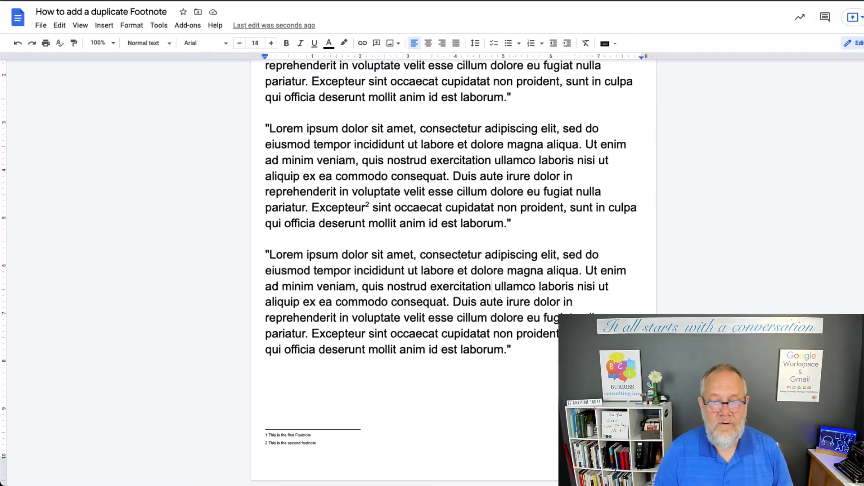
{"action": "left_click", "coordinate": [105, 27]}
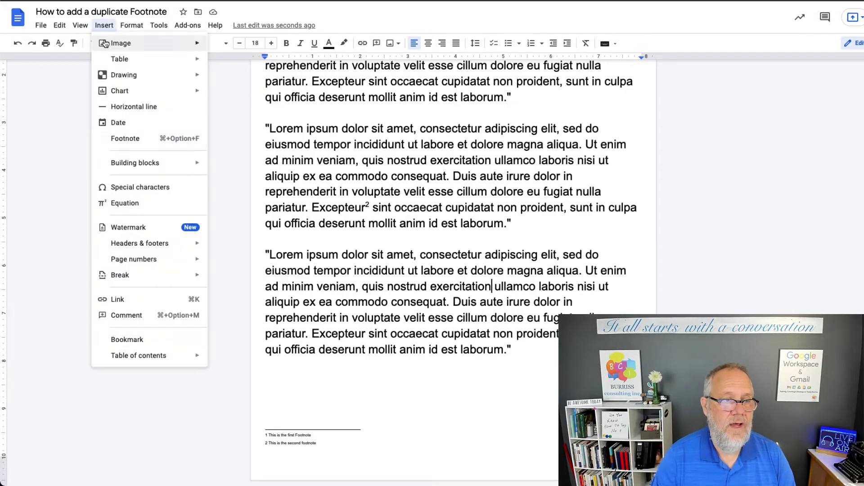
{"action": "left_click", "coordinate": [131, 139]}
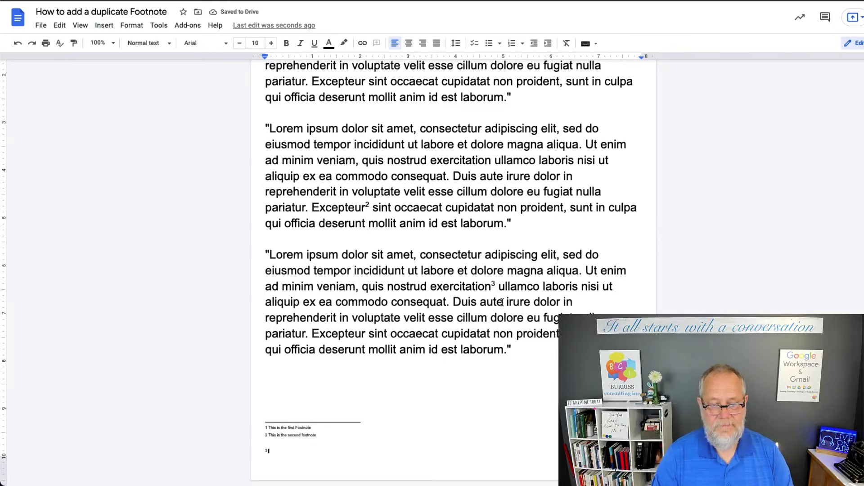
{"action": "type", "text": "This is the third footnote that is the same as the first footnote"}
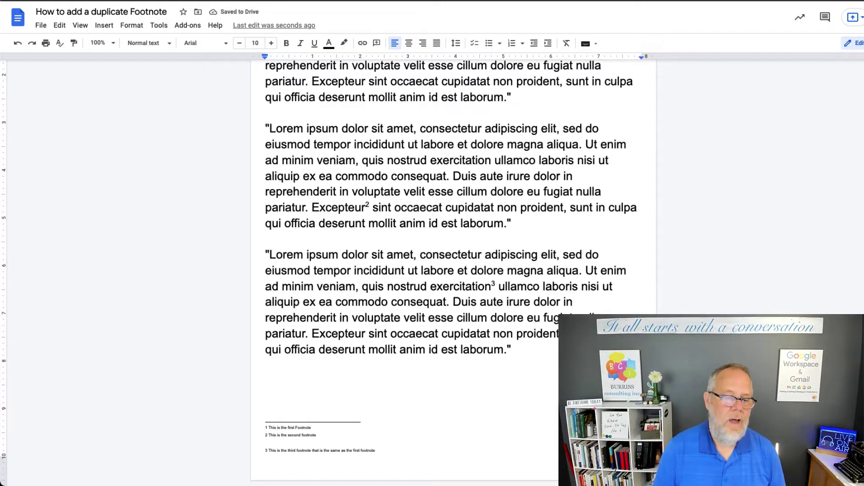
{"action": "left_click", "coordinate": [267, 451]}
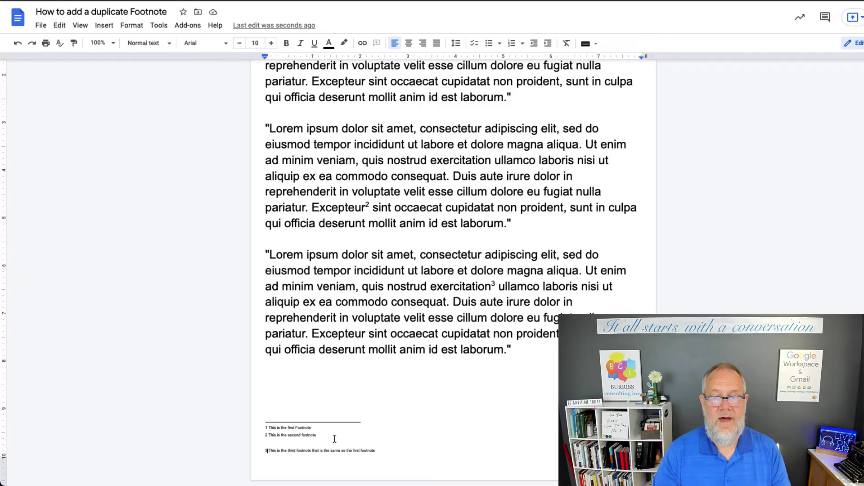
Step: Delete footnote marker 3 and type a plain 1 after 'exercitation'
{"action": "left_click", "coordinate": [495, 286]}
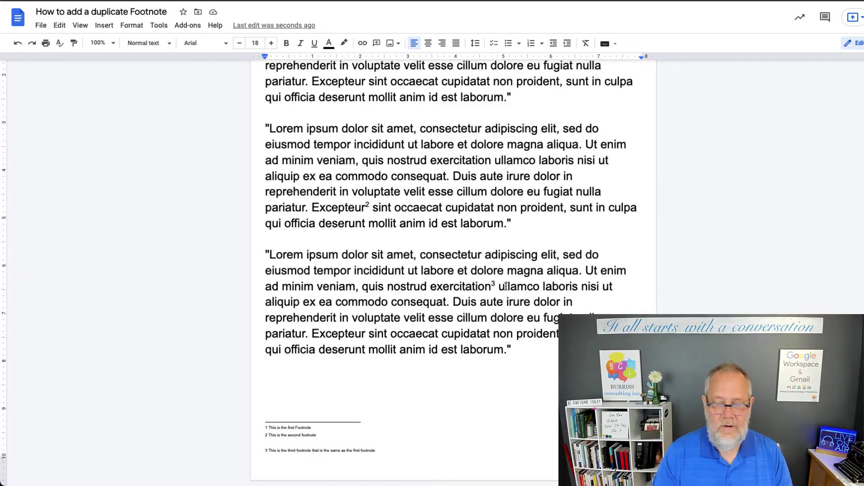
{"action": "key", "text": "BackSpace"}
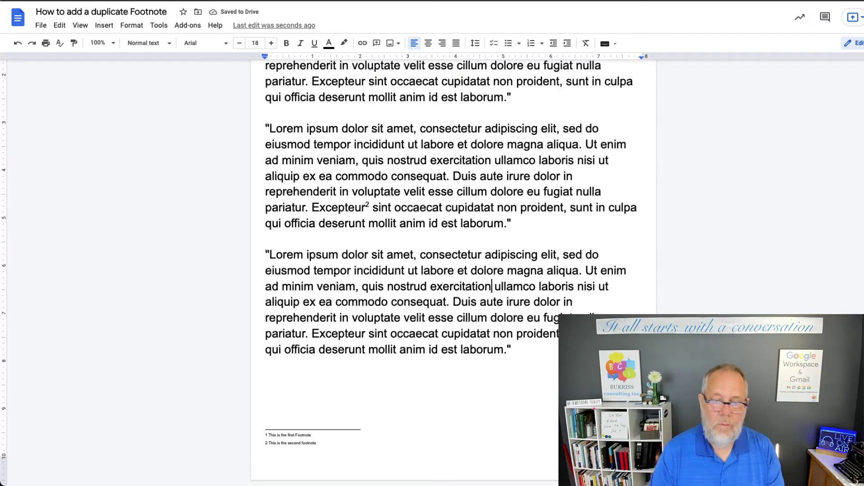
{"action": "type", "text": "1"}
Step: Format the 1 after 'exercitation' as superscript
{"action": "key", "text": "shift+Left"}
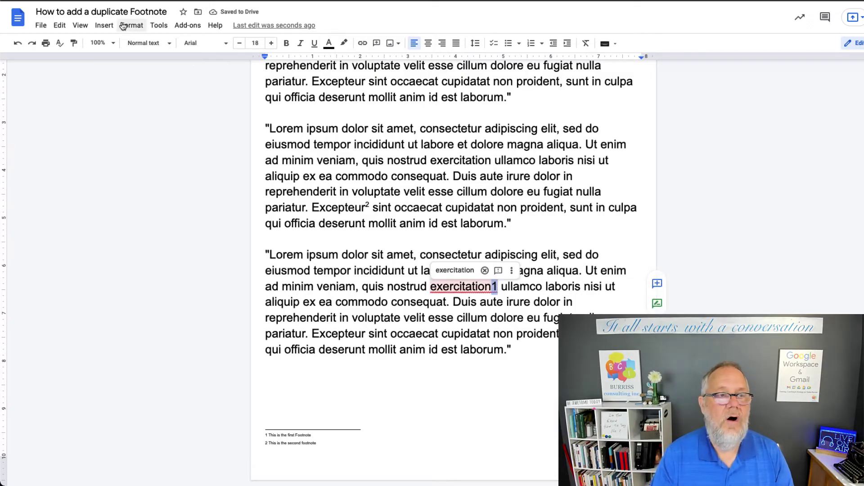
{"action": "left_click", "coordinate": [131, 25]}
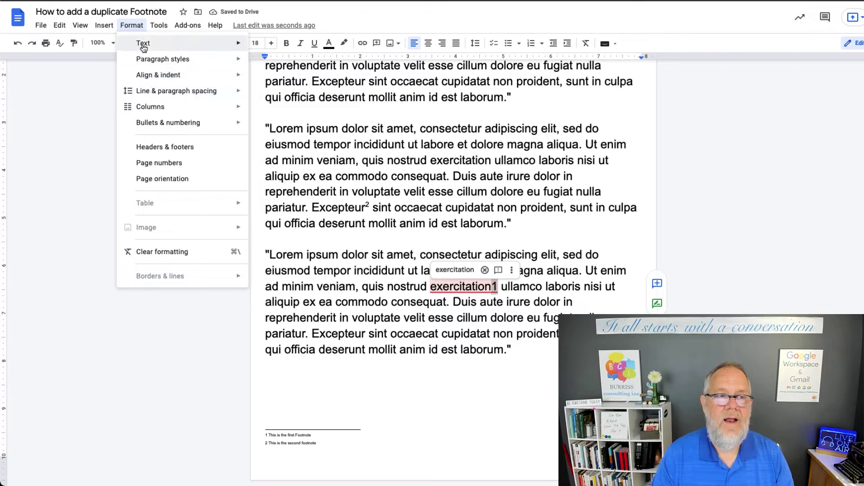
{"action": "mouse_move", "coordinate": [141, 44]}
{"action": "left_click", "coordinate": [287, 111]}
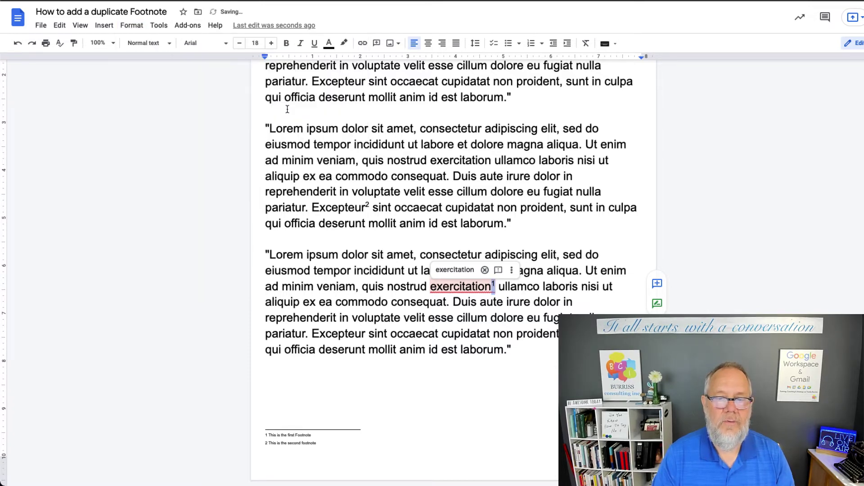
{"action": "left_click", "coordinate": [500, 334]}
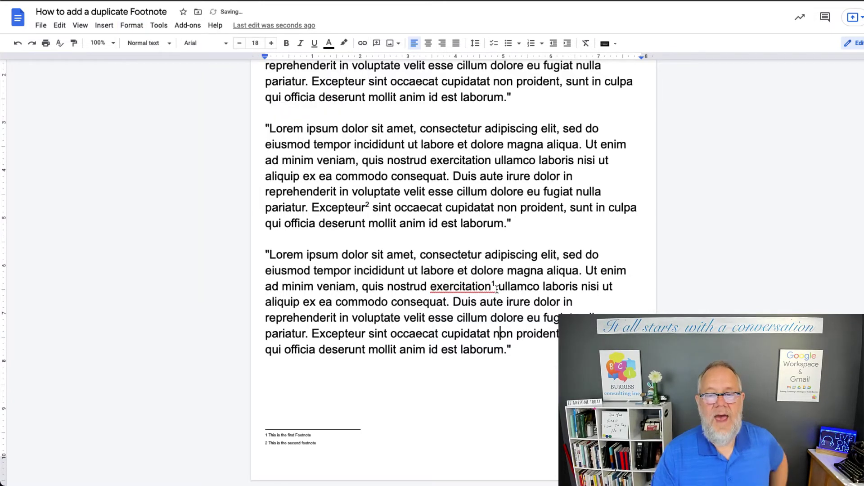